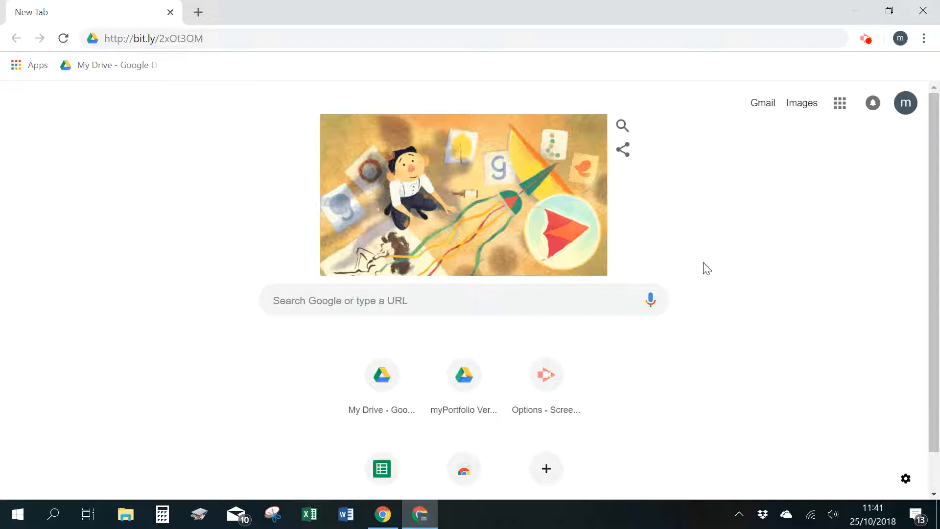
left_click(244, 41)
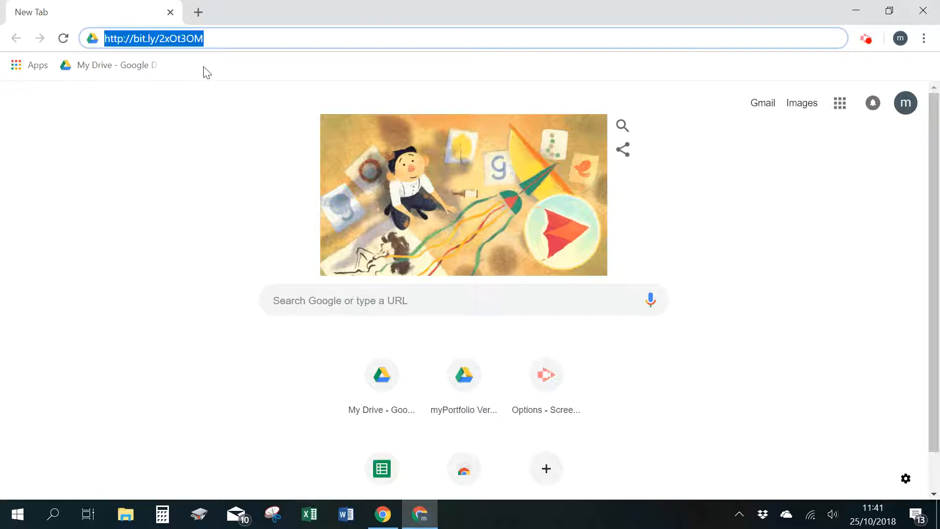
left_click(174, 38)
left_click_drag(173, 38, 196, 41)
left_click(236, 34)
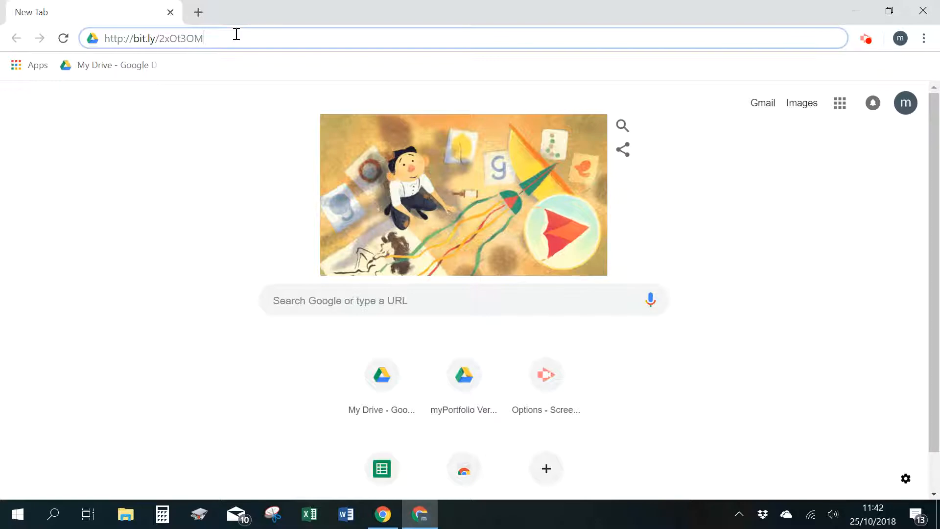
key("Return")
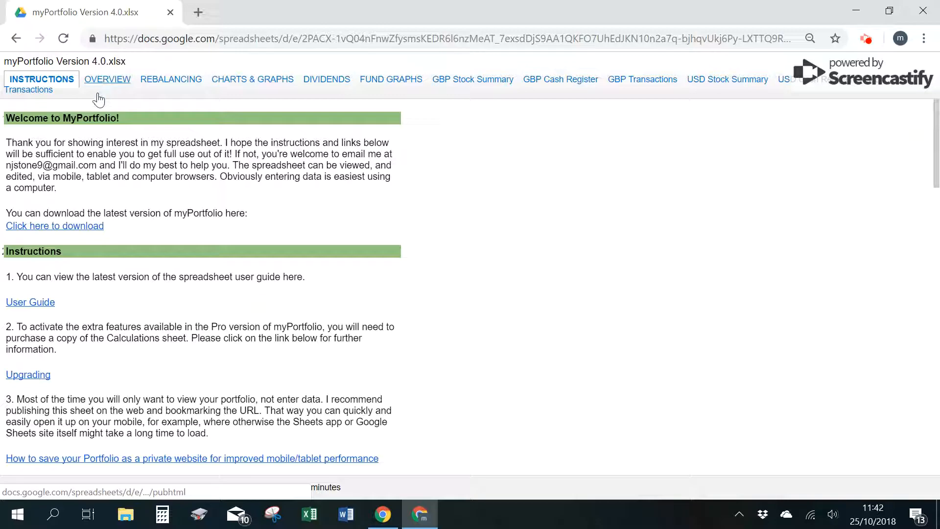
- Look through the published OVERVIEW, REBALANCING, CHARTS & GRAPHS and DIVIDENDS sheets, then return to INSTRUCTIONS
left_click(127, 90)
left_click(183, 84)
left_click(270, 83)
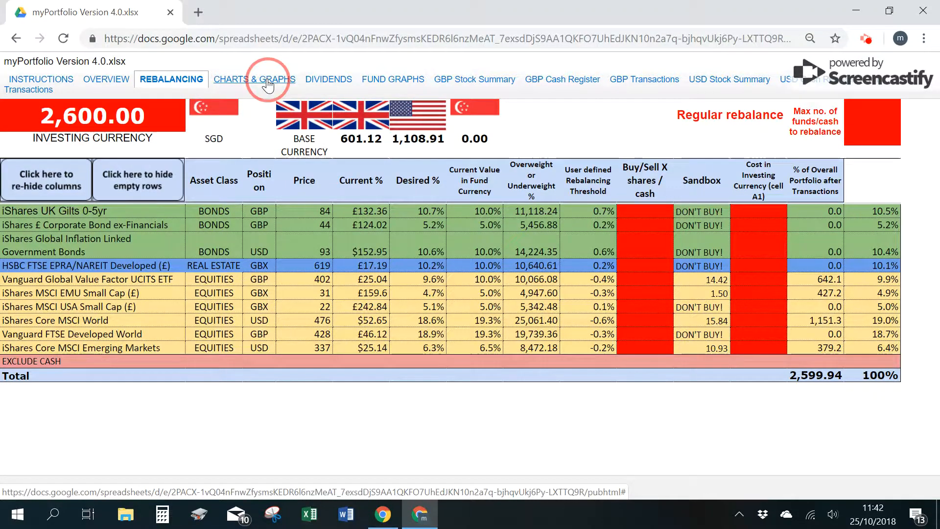
left_click(326, 82)
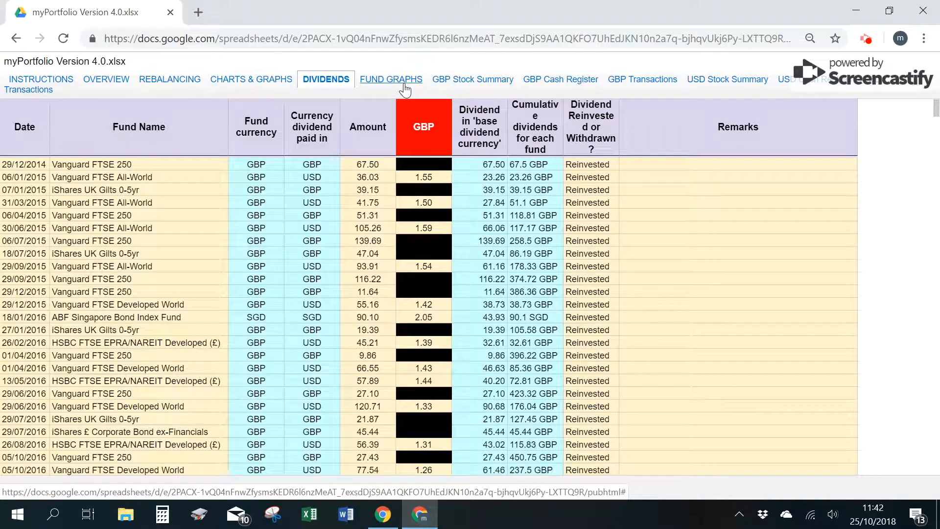
left_click(46, 79)
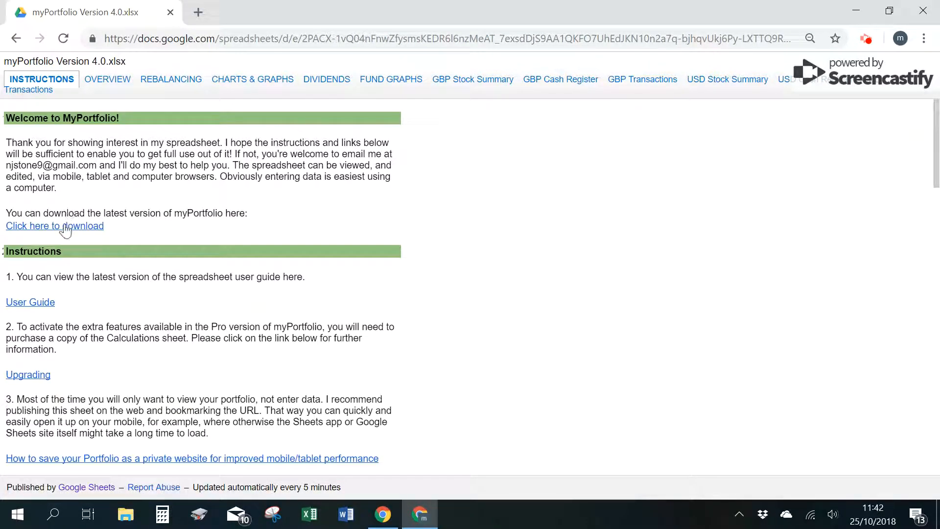
left_click(22, 84)
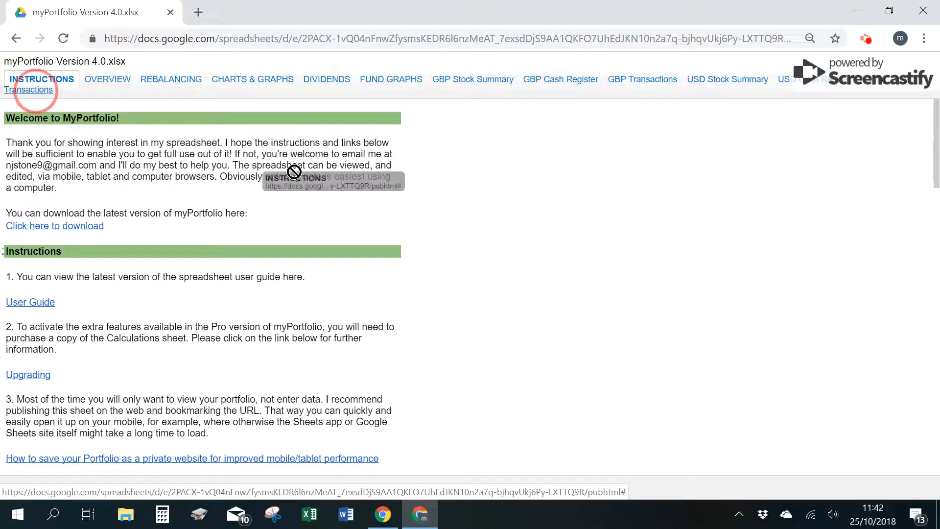
- Follow the download link for the latest myPortfolio version and close the published spreadsheet page
right_click(102, 201)
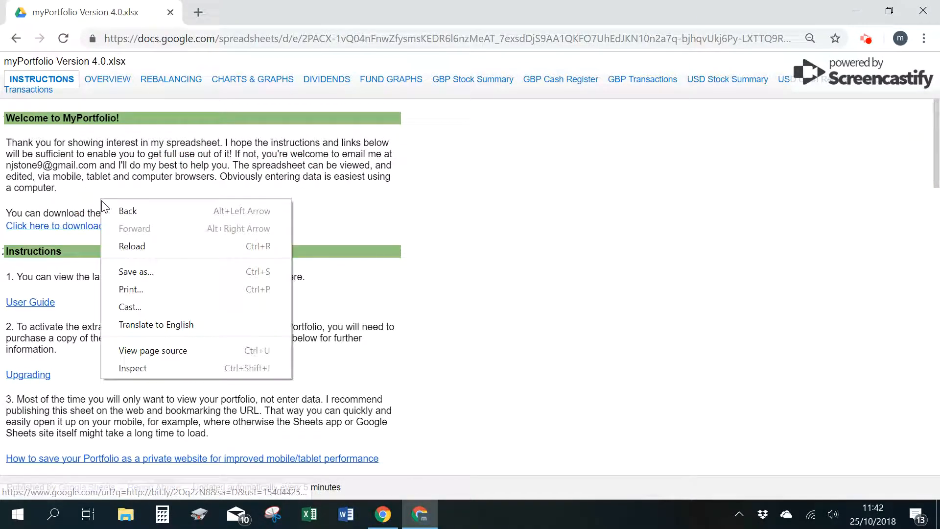
left_click(79, 226)
left_click(81, 226)
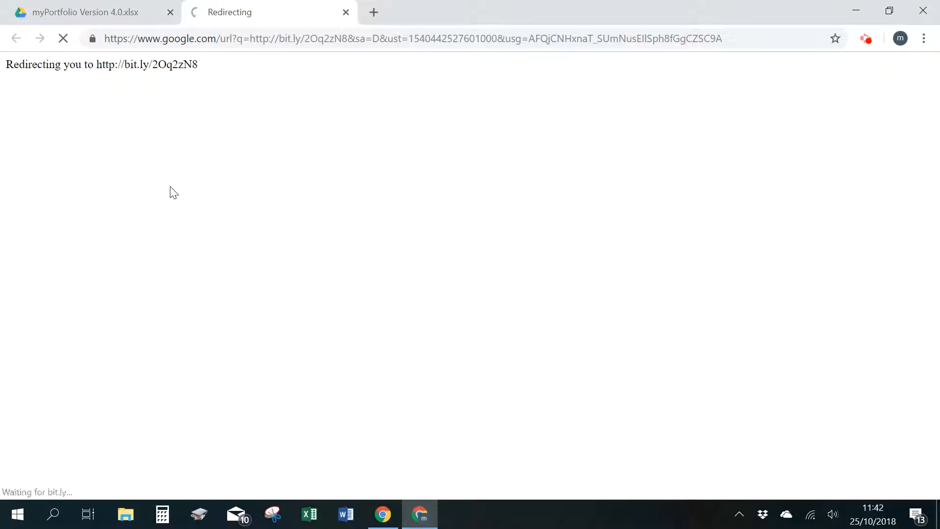
left_click(170, 13)
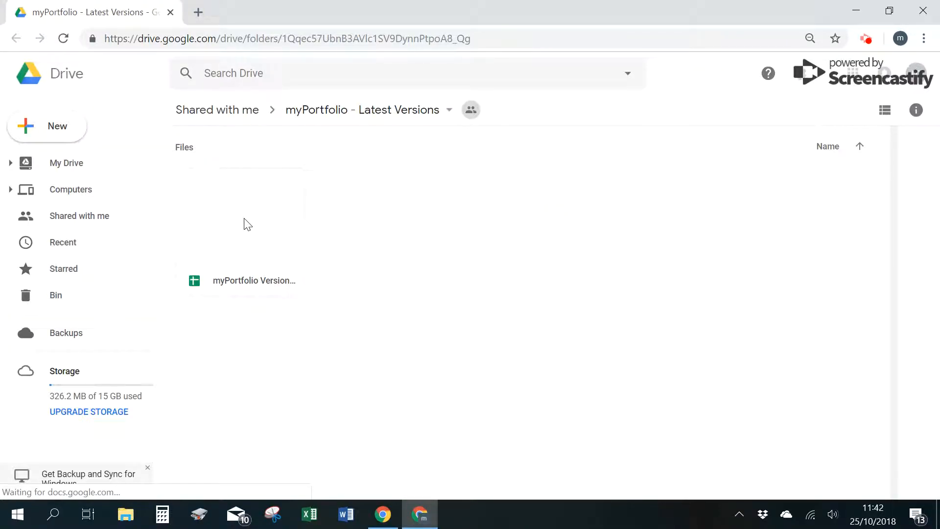
- Make a copy of the myPortfolio spreadsheet from the shared Latest Versions folder and locate it in My Drive
right_click(245, 228)
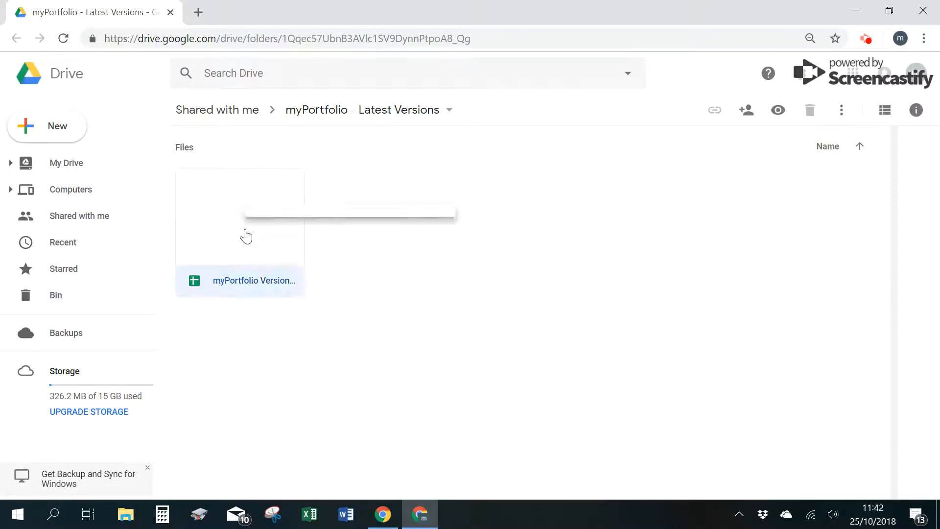
left_click(363, 424)
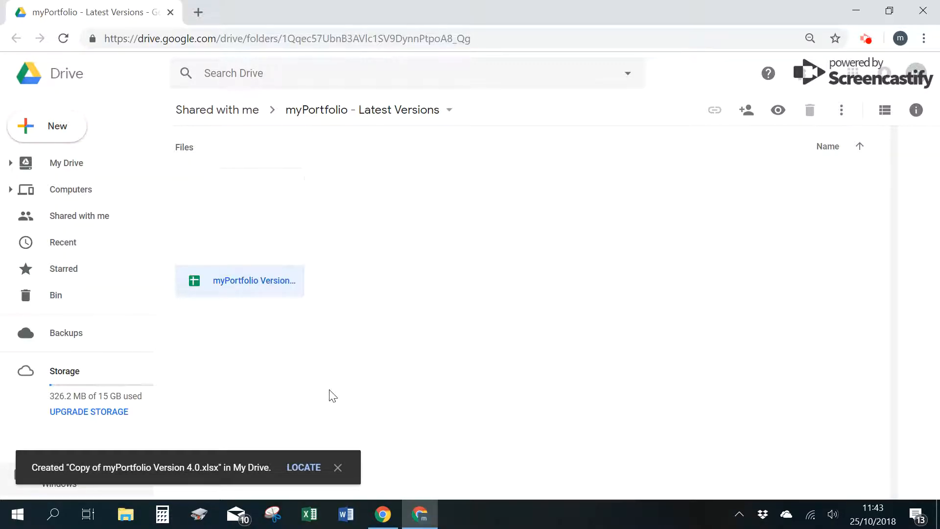
left_click(303, 470)
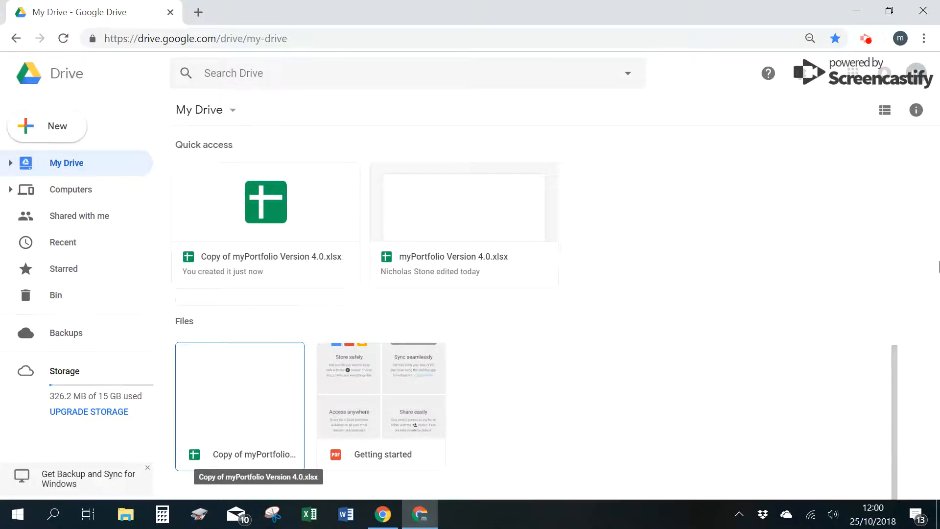
- Open Copy of myPortfolio Version 4.0.xlsx, close the Drive page and review the OVERVIEW sheet
double_click(269, 398)
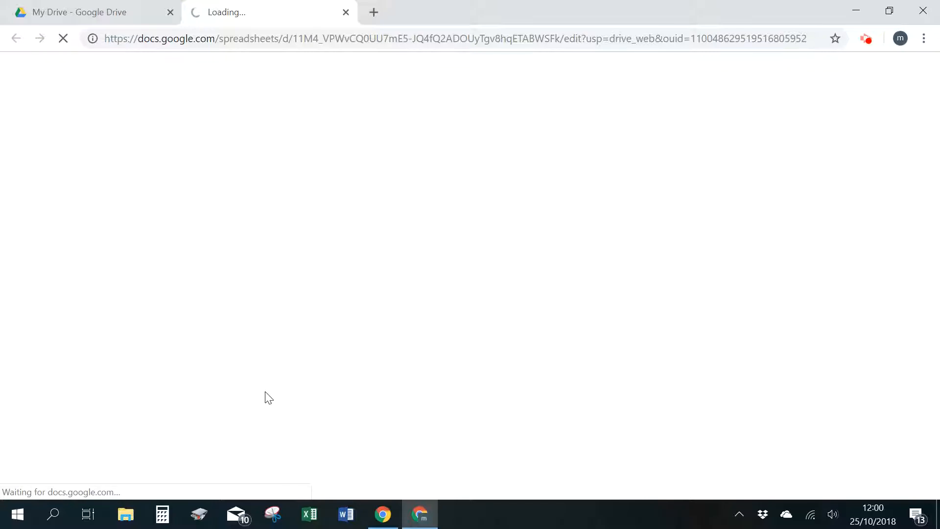
left_click(170, 12)
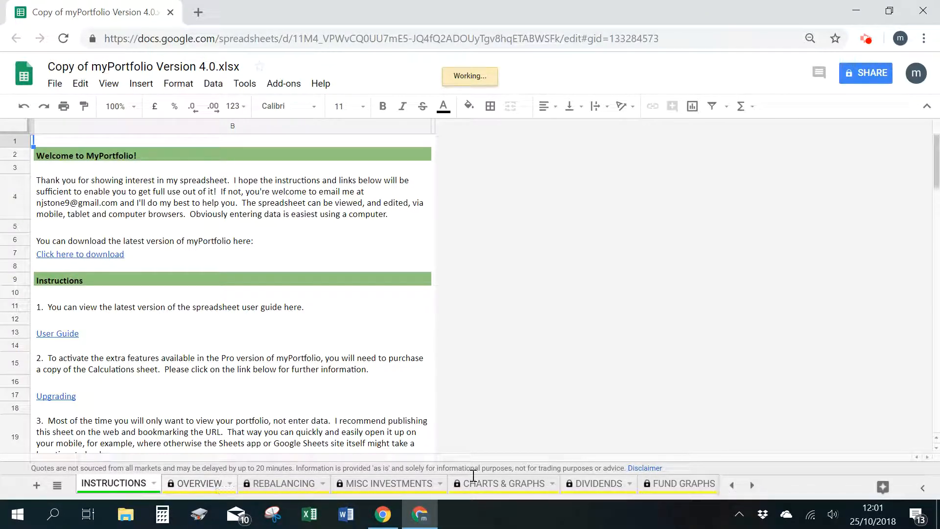
left_click(177, 488)
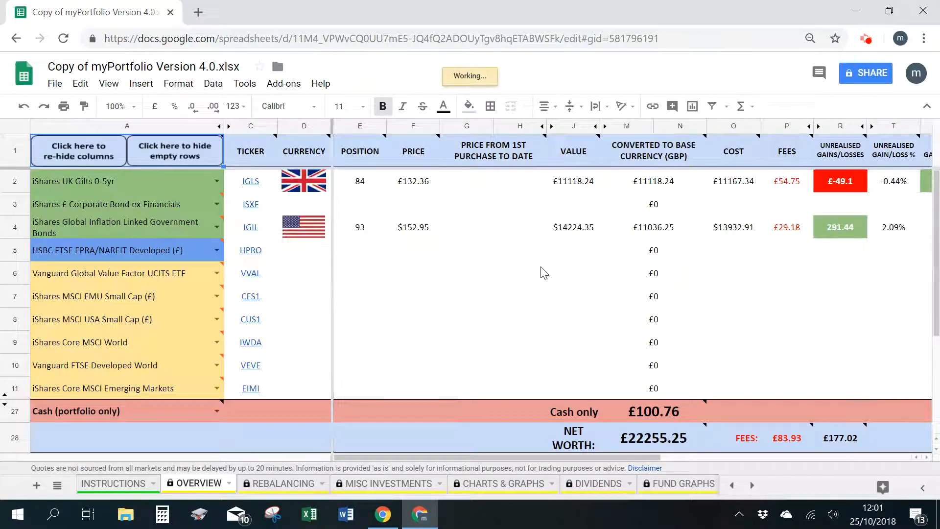
scroll(518, 204, "down", 4)
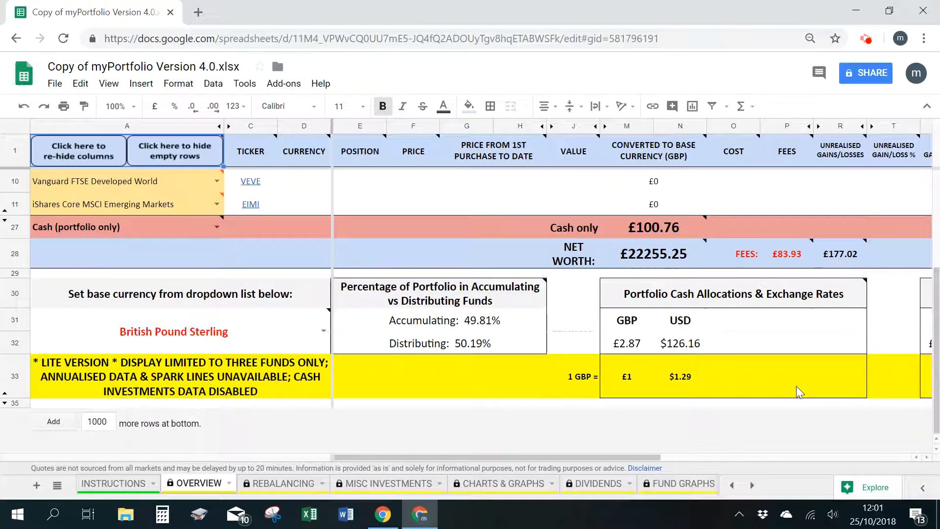
scroll(509, 368, "up", 4)
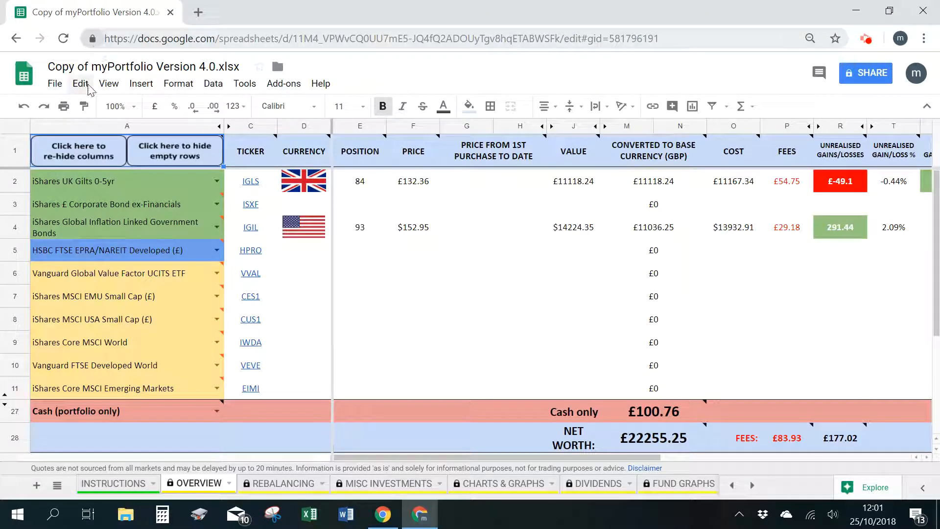
- Run the DeleteAllData1 macro on the copied spreadsheet
left_click(243, 87)
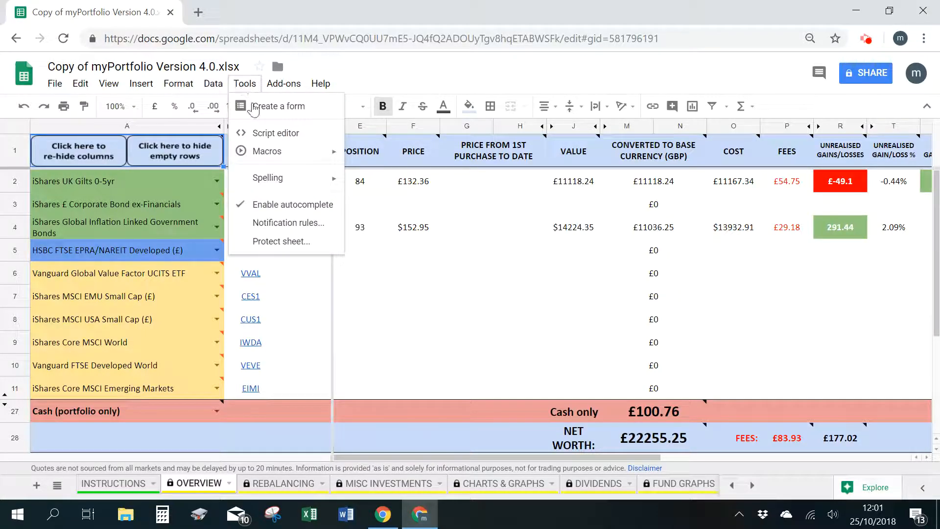
mouse_move(289, 152)
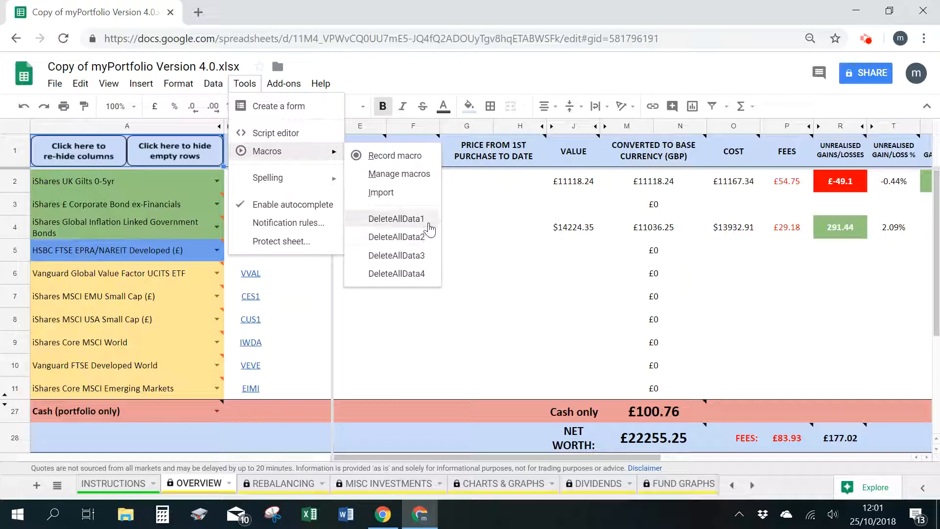
left_click(429, 229)
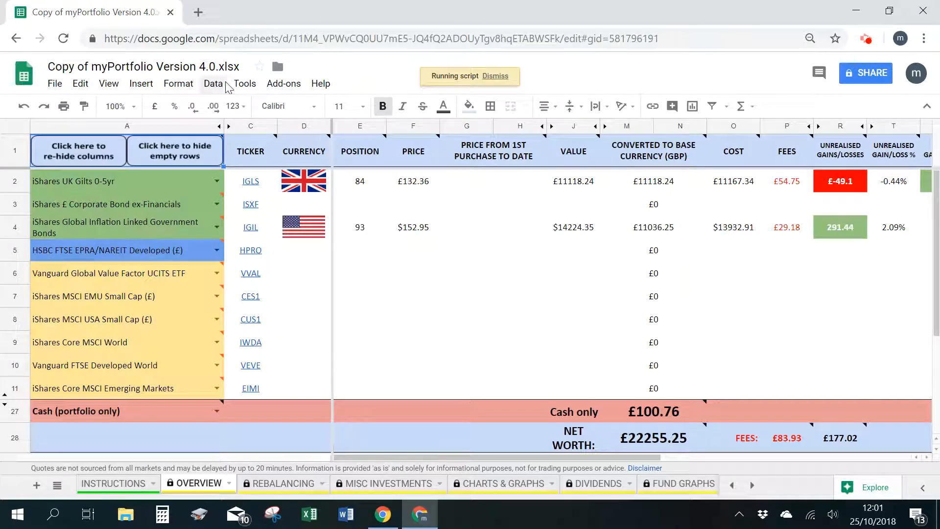
left_click(244, 83)
mouse_move(296, 157)
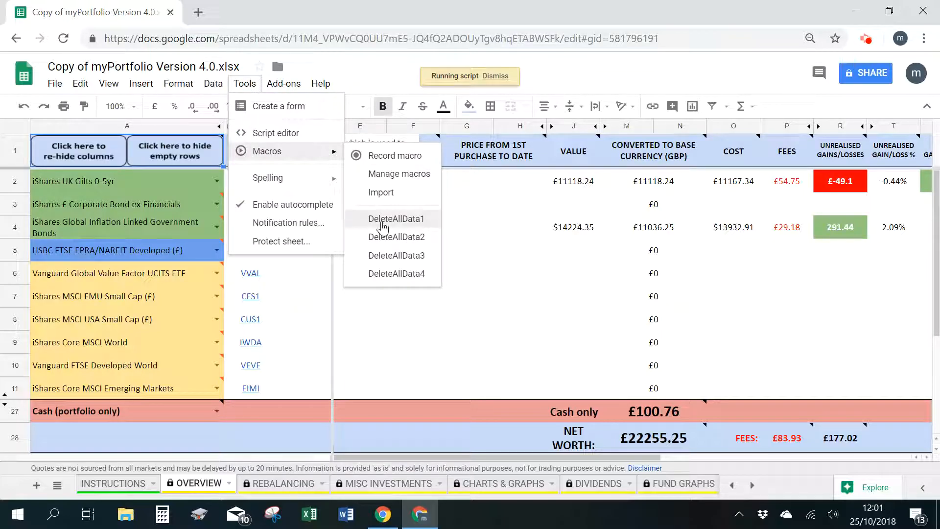
left_click(486, 226)
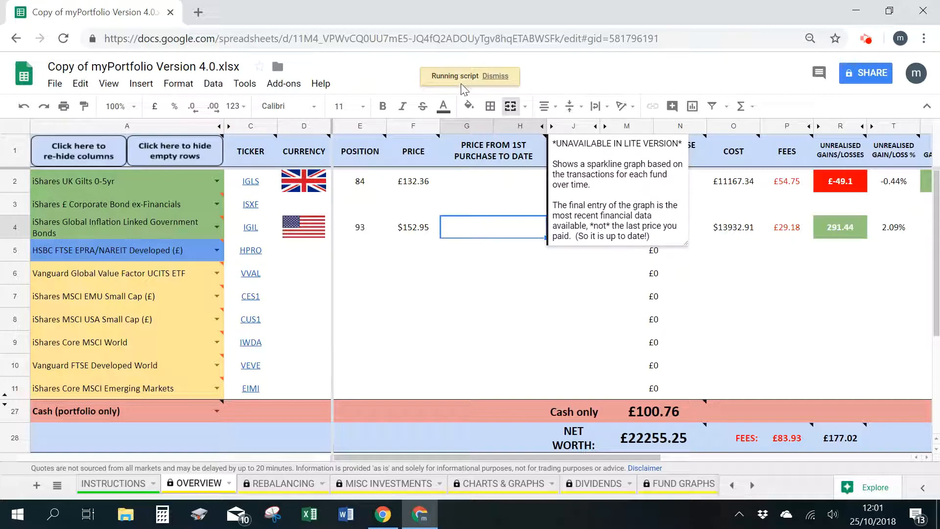
left_click(422, 238)
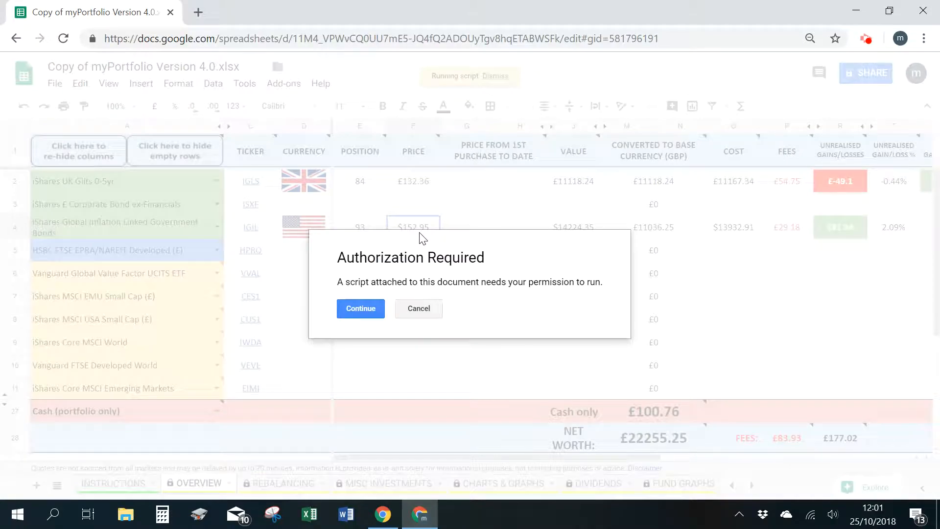
- Authorize the myPortfolio scripts with the signed-in Google account, proceeding past the unverified app warning and allowing spreadsheet access
left_click(375, 309)
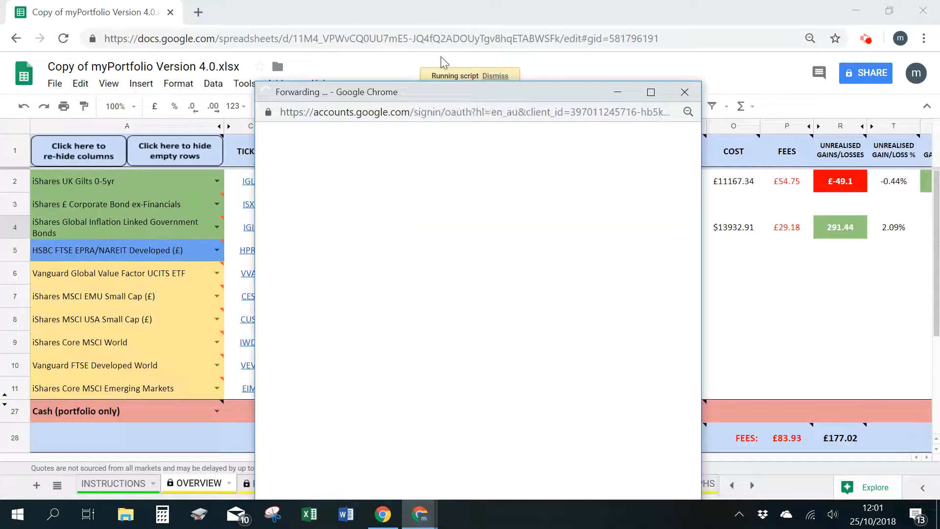
left_click_drag(433, 95, 431, 39)
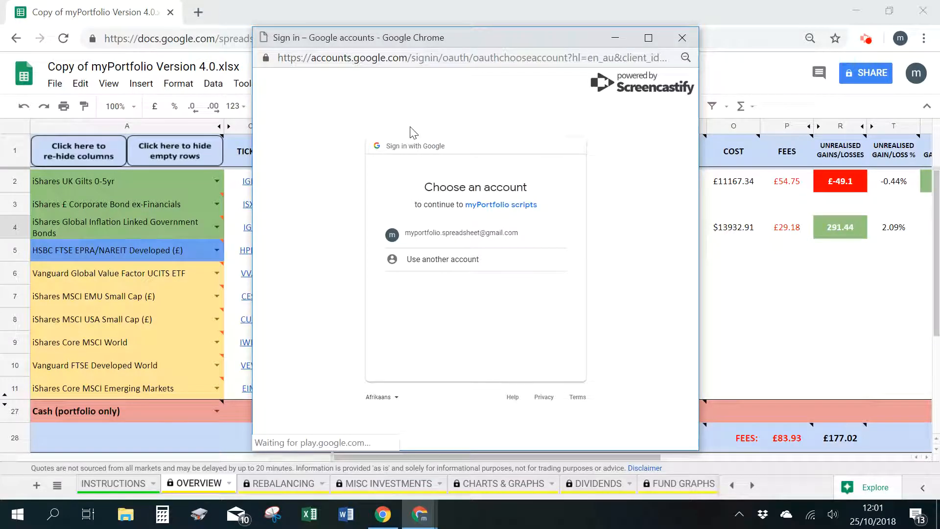
left_click(421, 239)
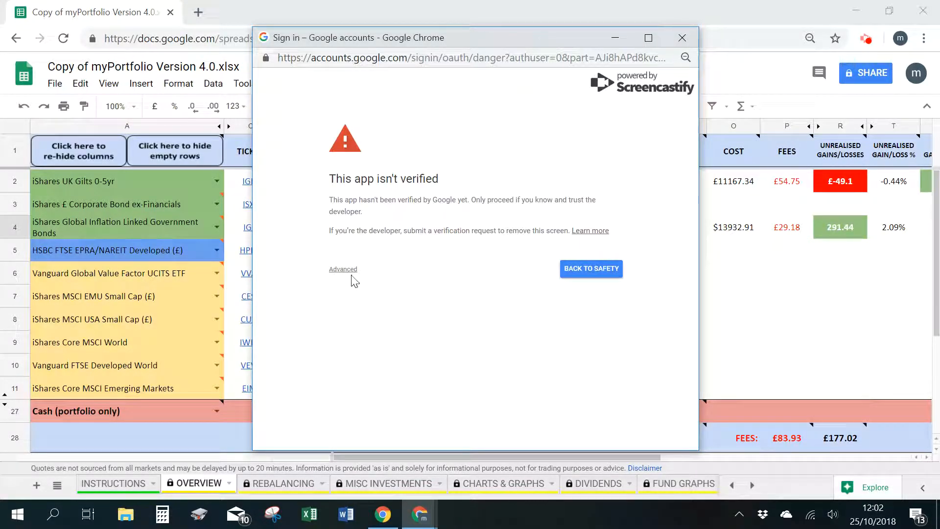
left_click(352, 271)
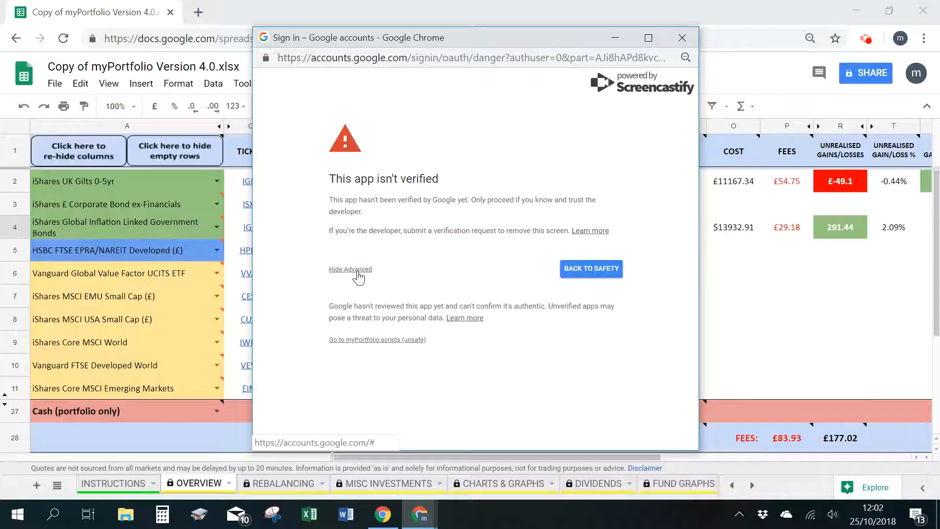
left_click(365, 340)
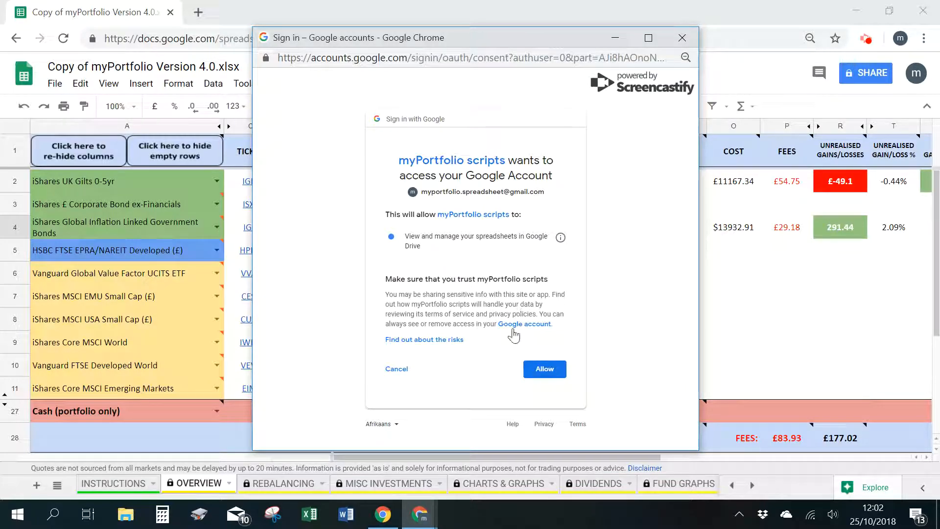
left_click(544, 372)
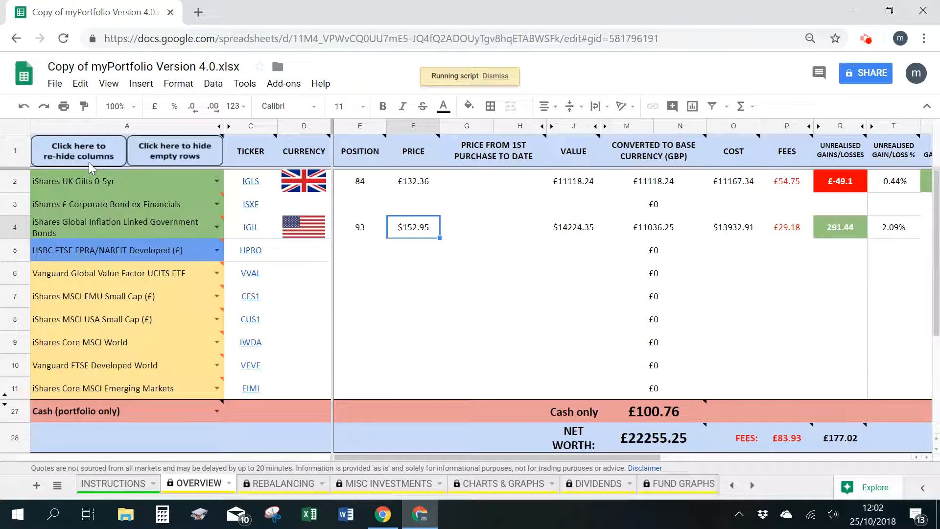
left_click(107, 184)
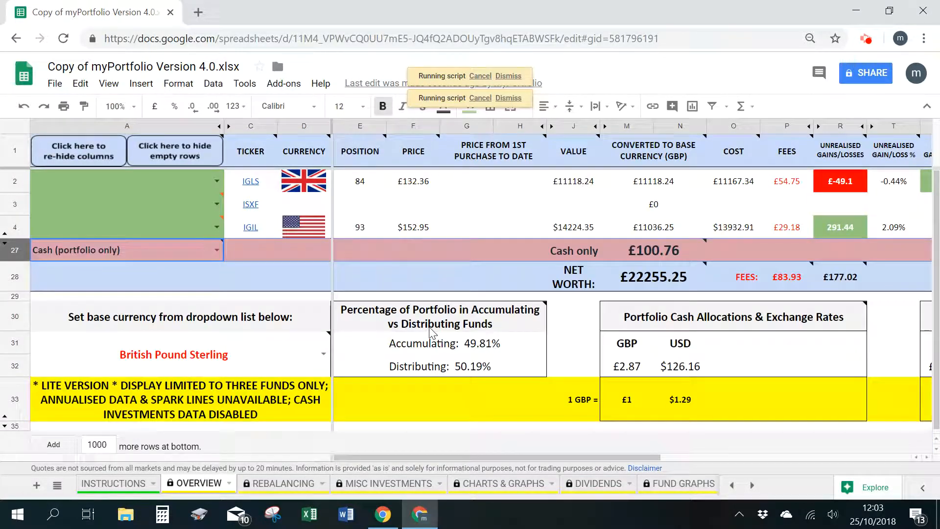
mouse_move(215, 343)
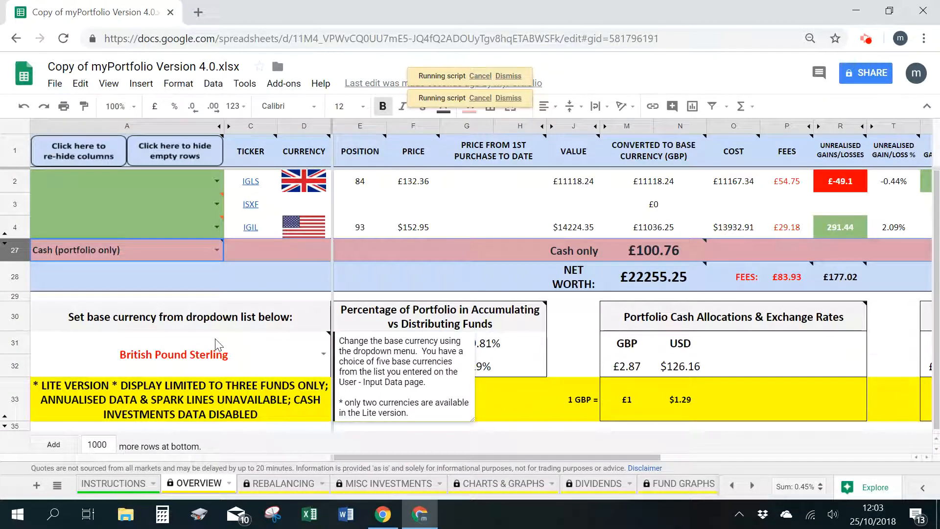
left_click(215, 343)
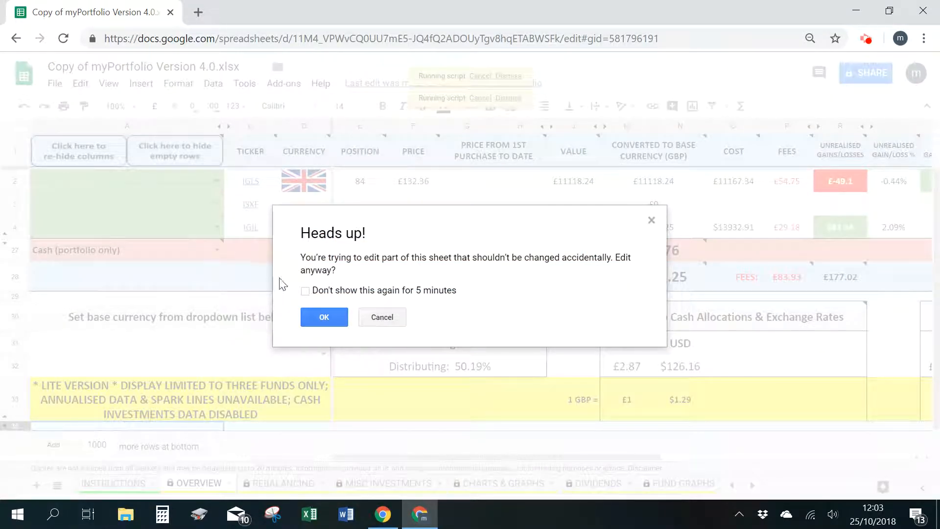
- Allow edits to the protected sheet with the warning suppressed for 5 minutes, and dismiss the DeleteAllData1 completion message
left_click(305, 291)
left_click(325, 327)
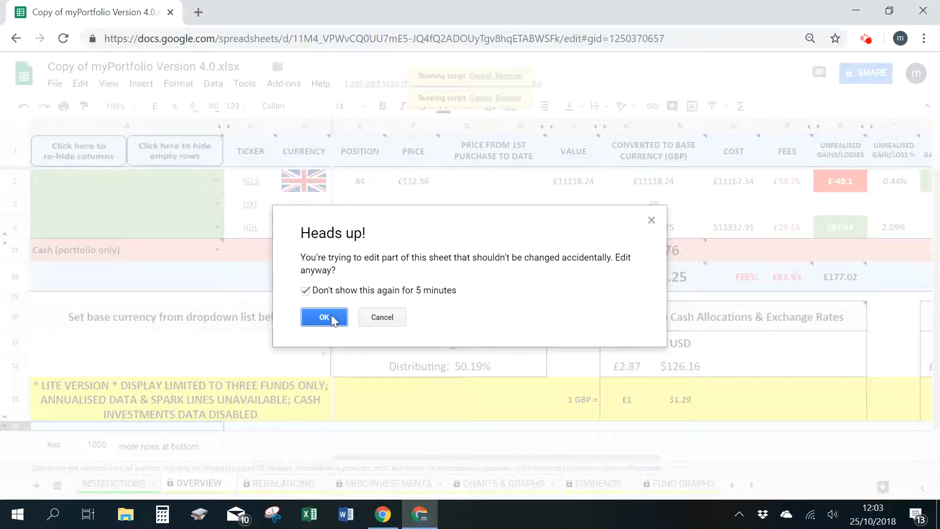
left_click(329, 319)
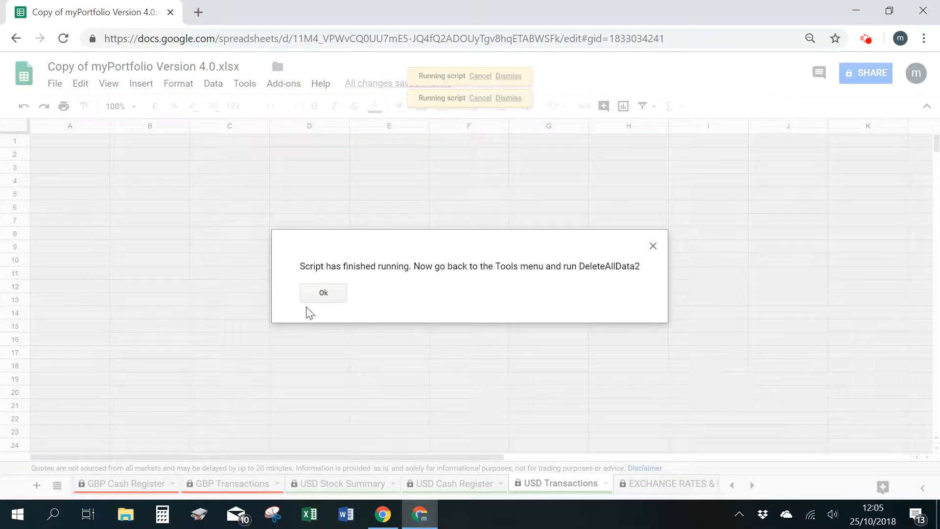
left_click(325, 293)
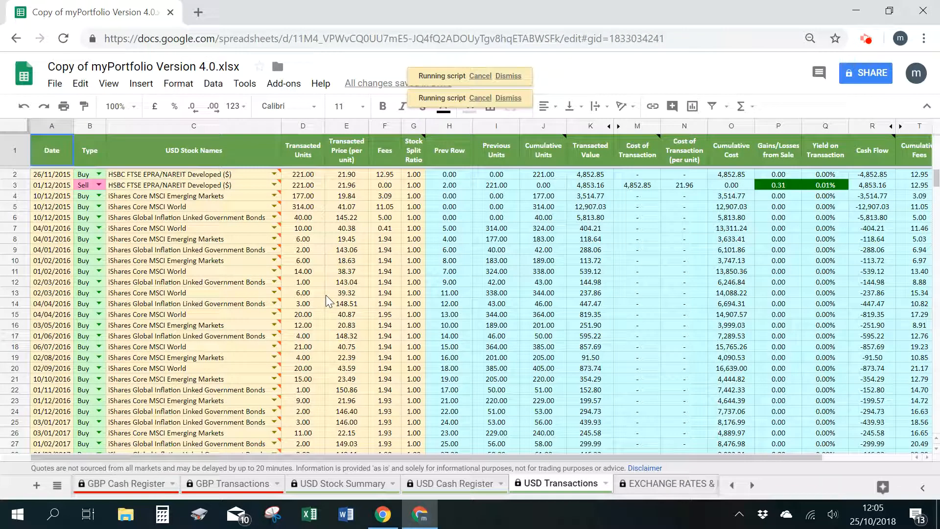